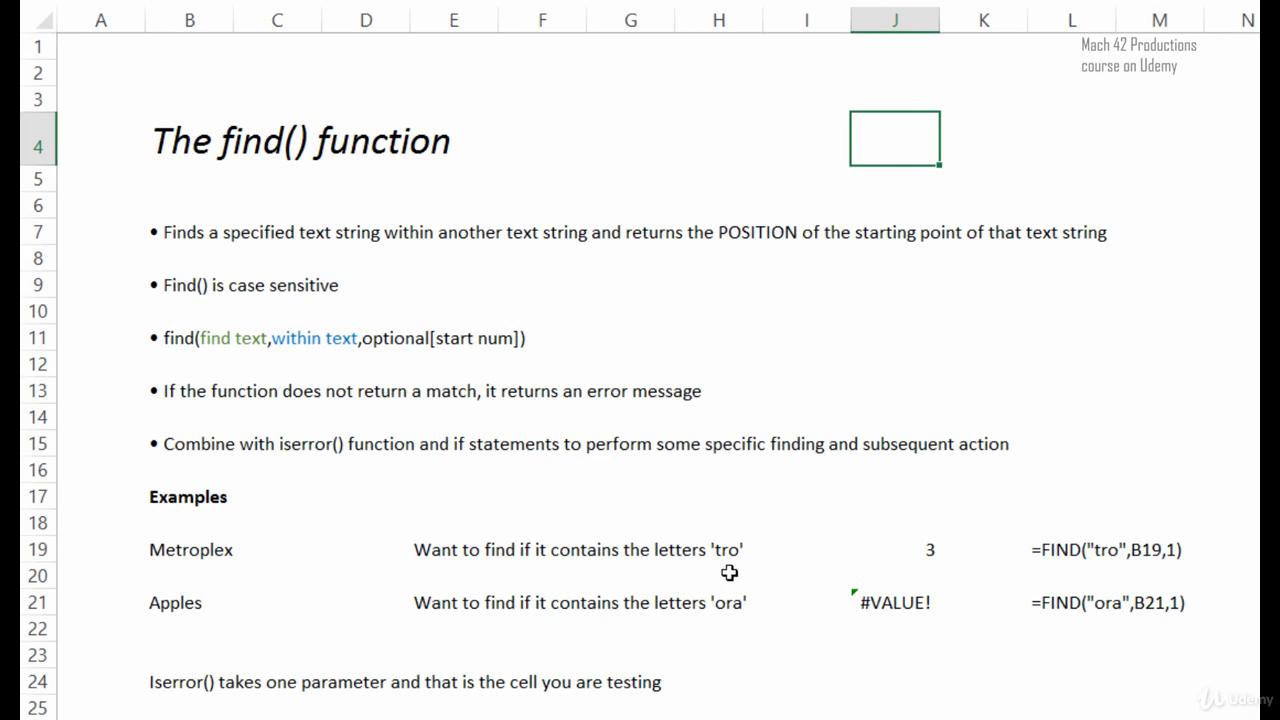
Examine the two FIND examples in rows 19 and 21, comparing the source text with the results in J19 and J21.
{"action": "left_click", "coordinate": [192, 549]}
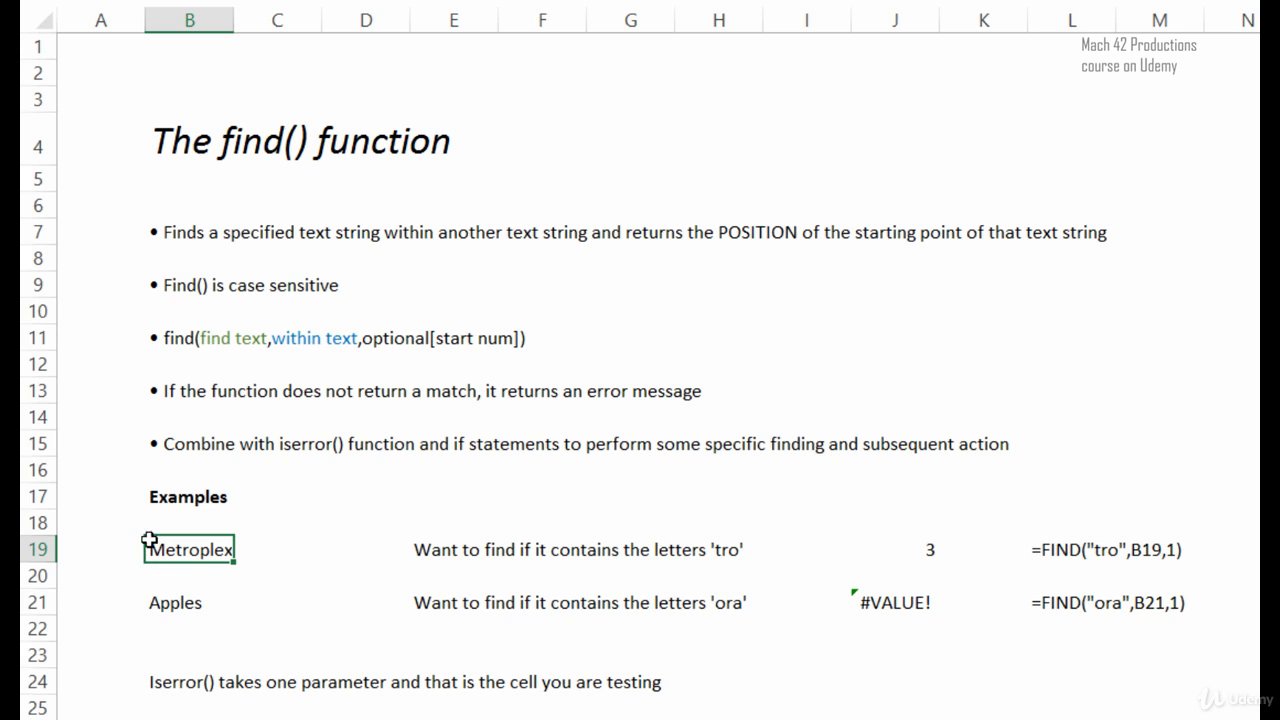
{"action": "left_click", "coordinate": [900, 556]}
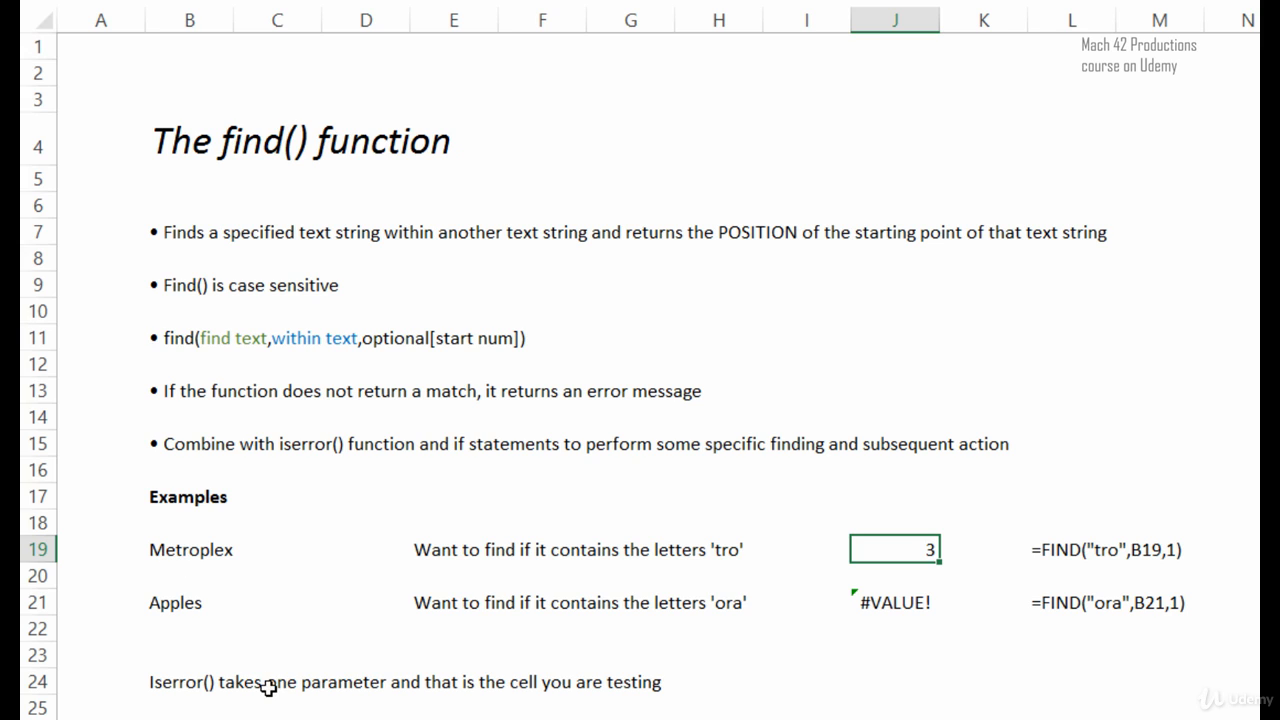
{"action": "left_click", "coordinate": [245, 633]}
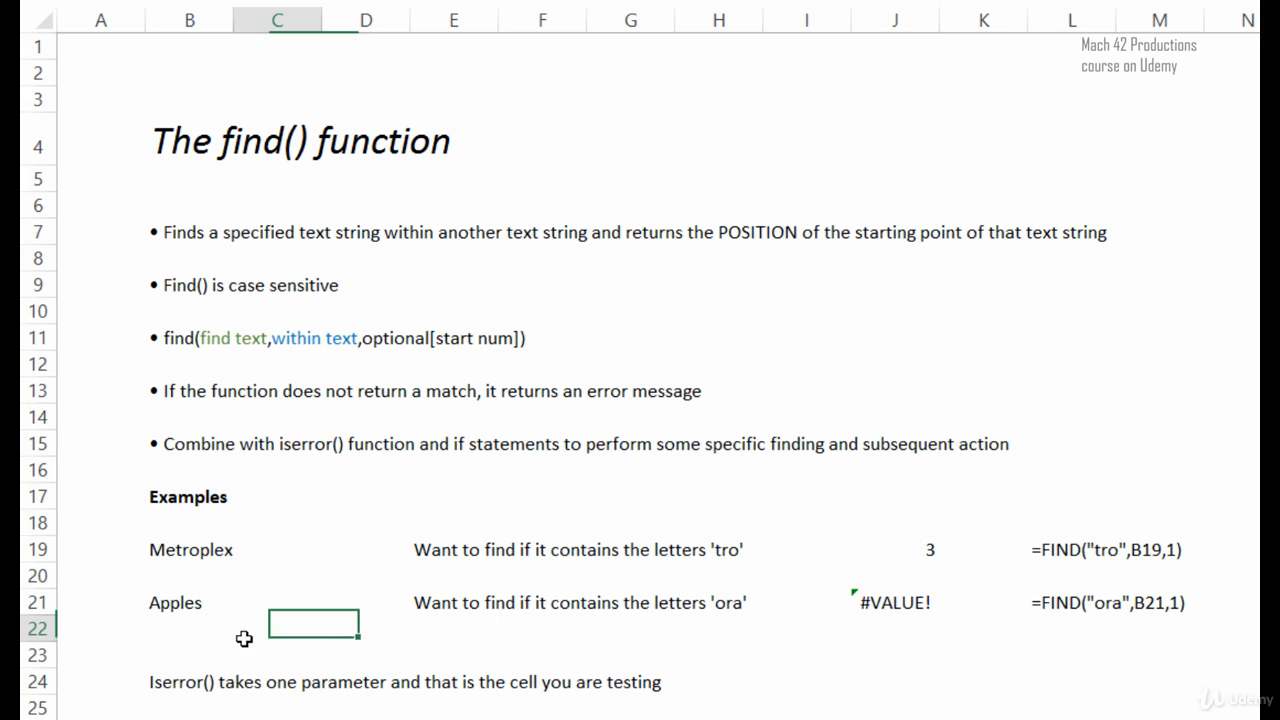
{"action": "left_click", "coordinate": [158, 604]}
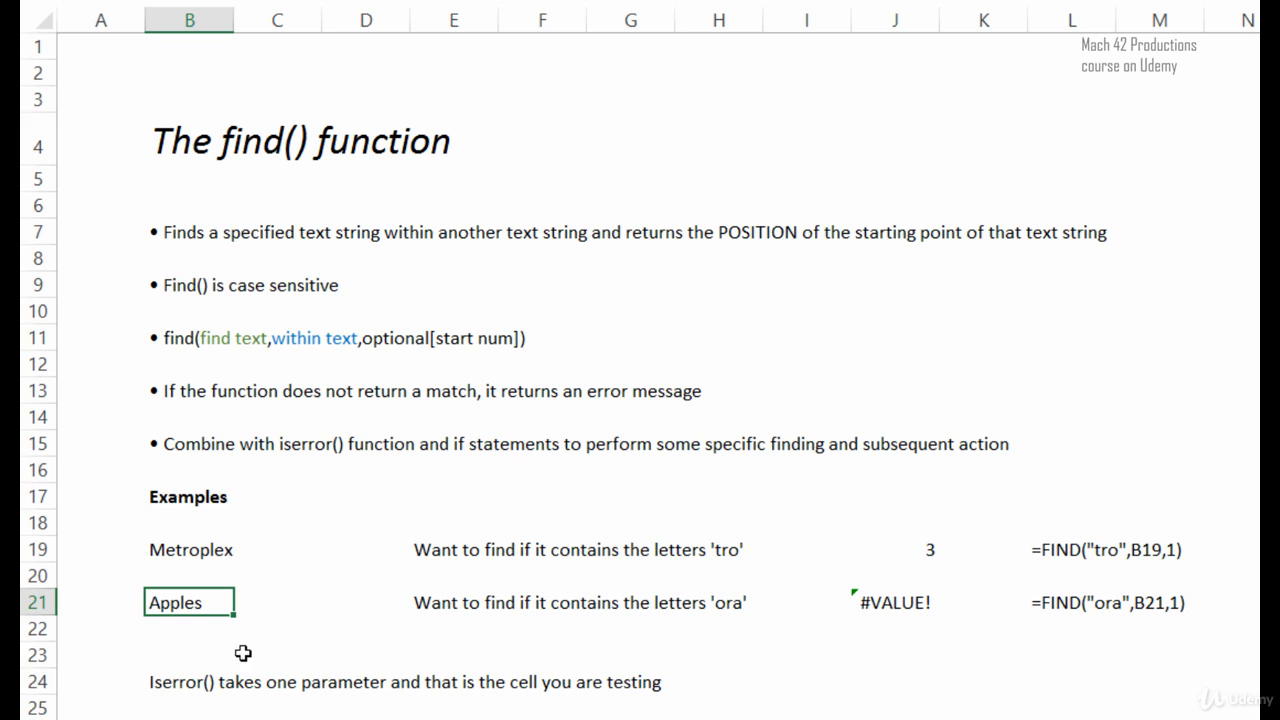
{"action": "left_click", "coordinate": [858, 607]}
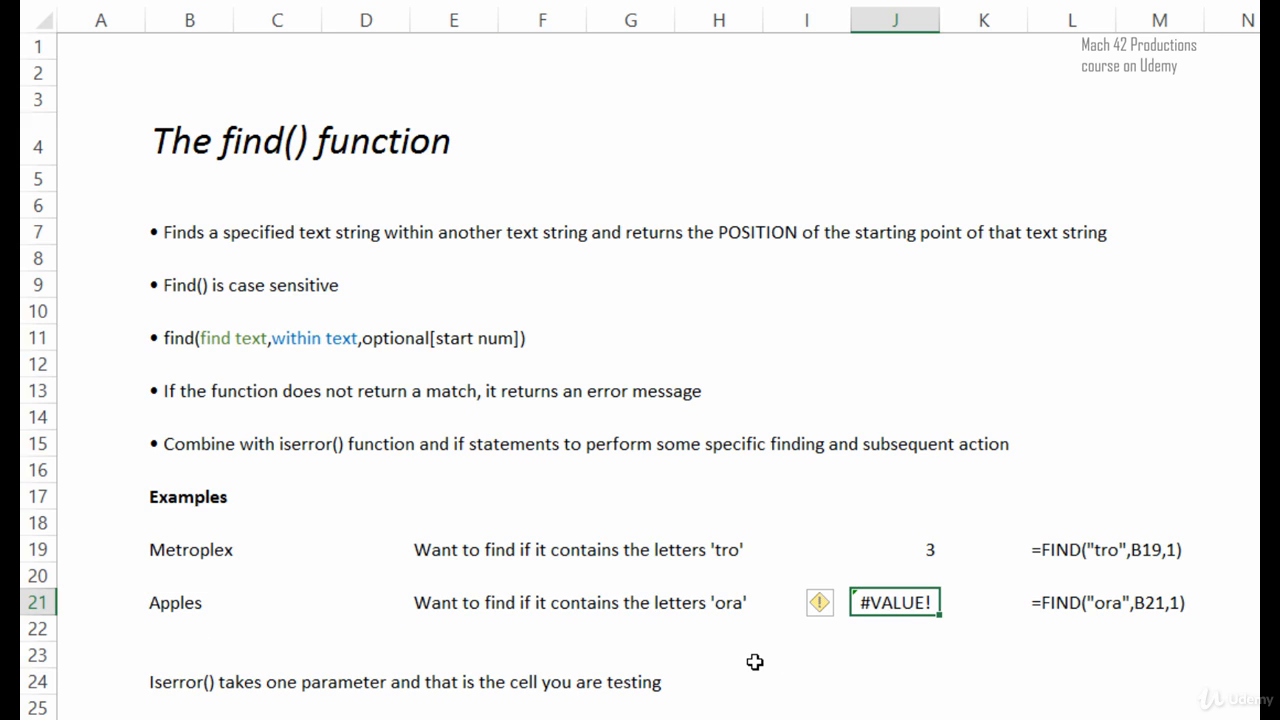
{"action": "left_click", "coordinate": [755, 662]}
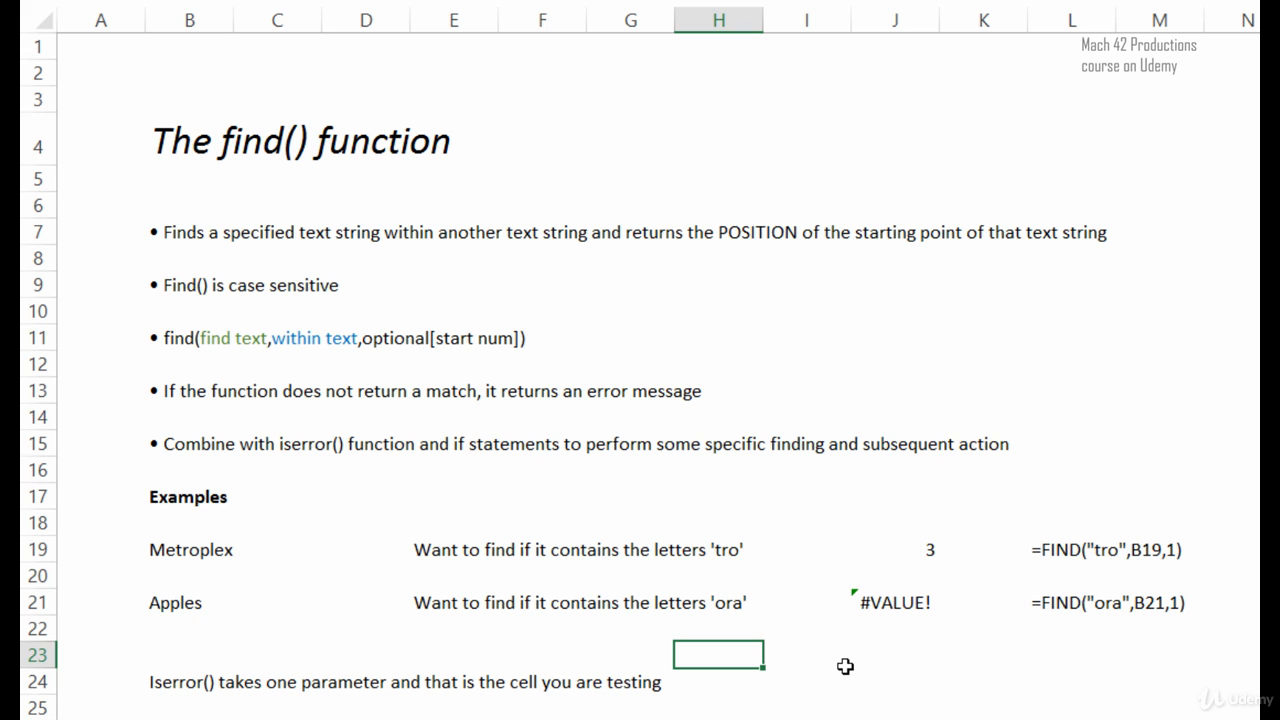
Review the ISERROR explanation in row 24 and the name-search example in rows 27 to 30.
{"action": "scroll", "coordinate": [850, 658], "scroll_direction": "down", "scroll_amount": 2}
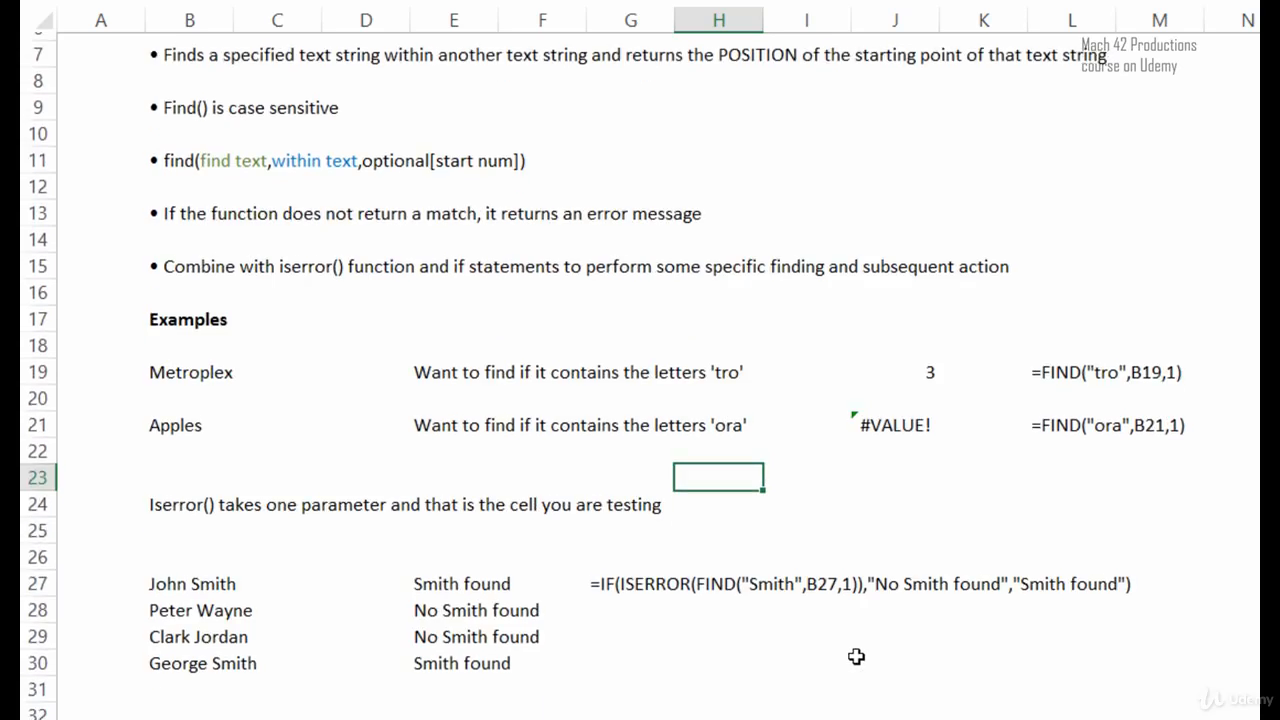
{"action": "scroll", "coordinate": [854, 657], "scroll_direction": "up", "scroll_amount": 1}
{"action": "scroll", "coordinate": [858, 655], "scroll_direction": "down", "scroll_amount": 1}
{"action": "scroll", "coordinate": [860, 654], "scroll_direction": "down", "scroll_amount": 1}
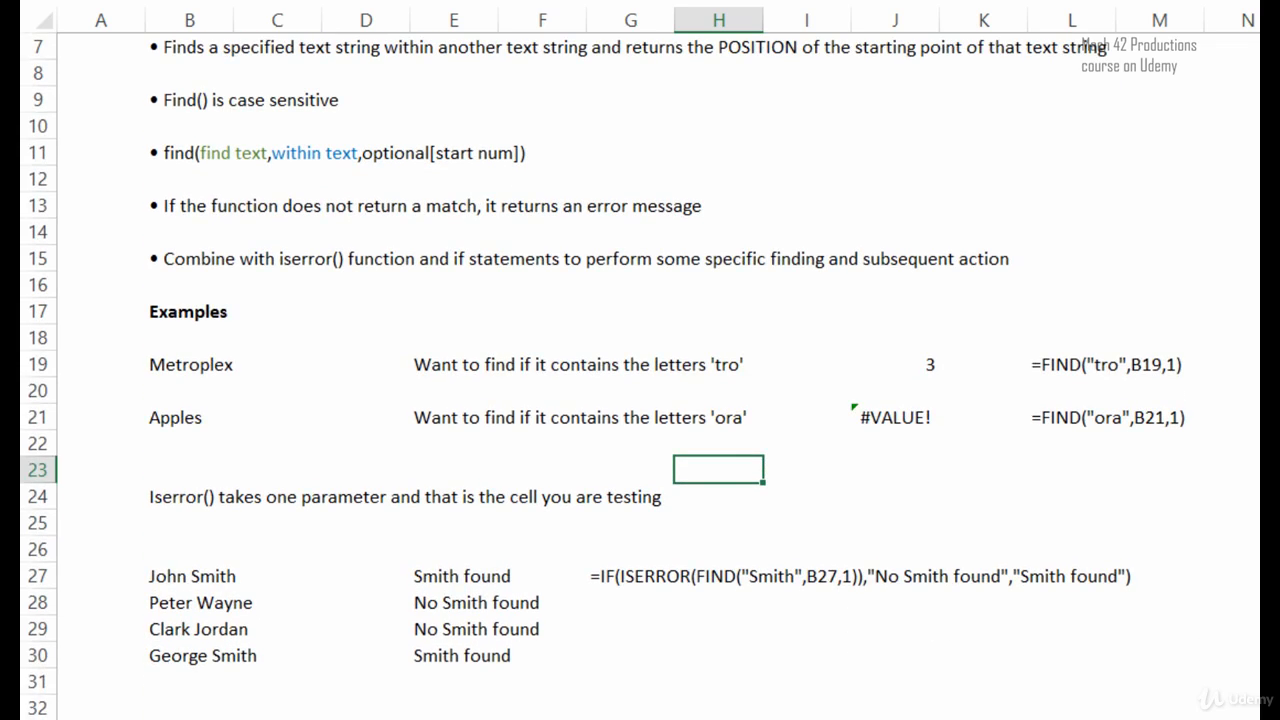
{"action": "scroll", "coordinate": [860, 654], "scroll_direction": "up", "scroll_amount": 1}
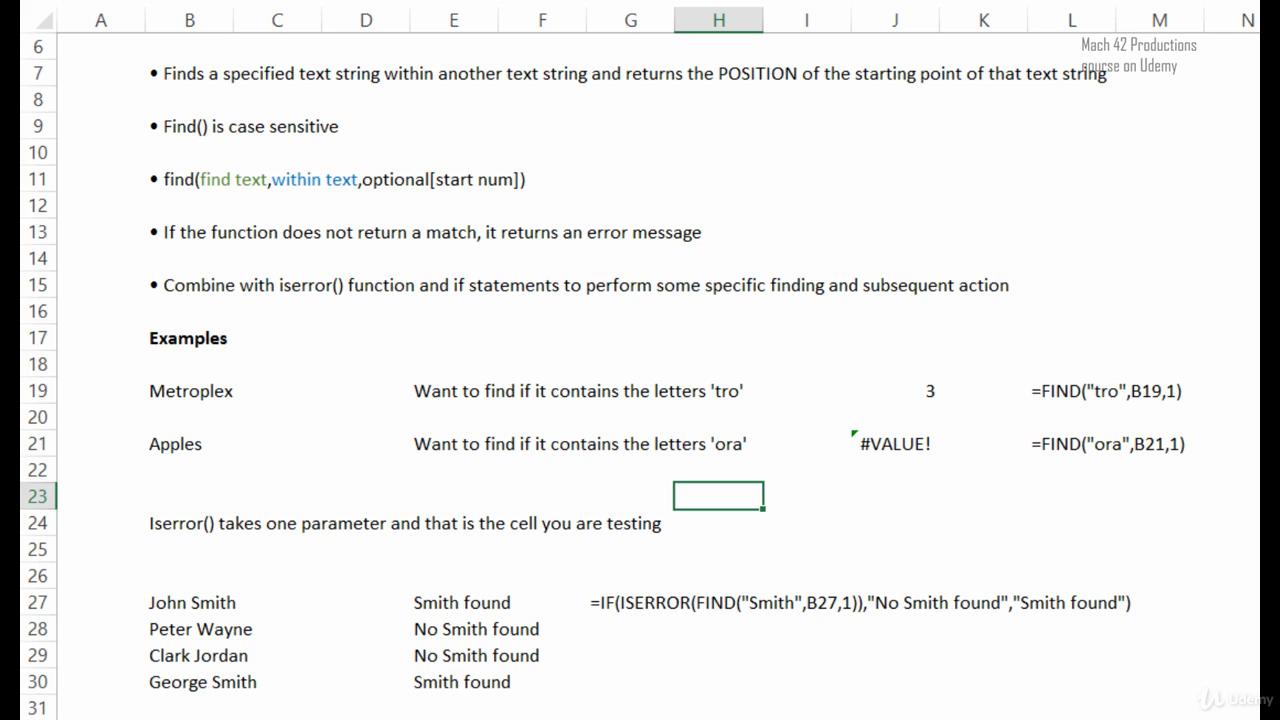
{"action": "left_click", "coordinate": [634, 637]}
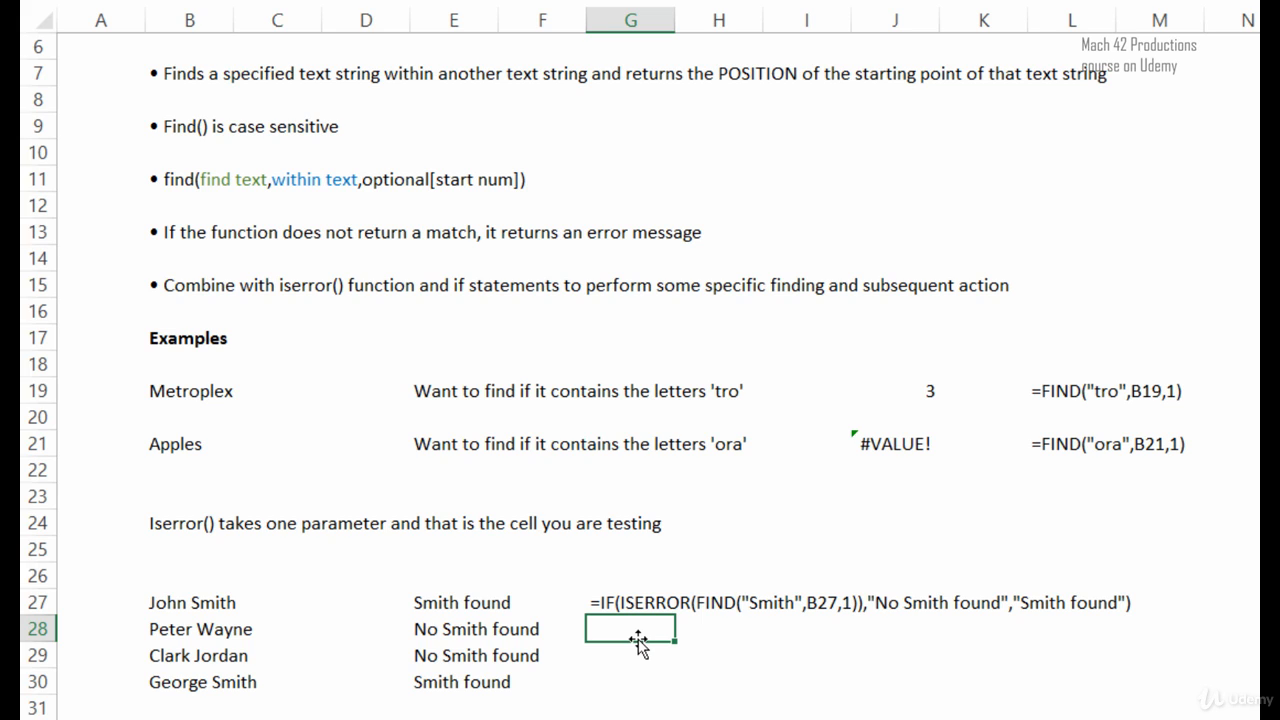
Inspect the IF, ISERROR and FIND arguments of the formula in E27, leaving the formula as it is.
{"action": "left_click", "coordinate": [450, 605]}
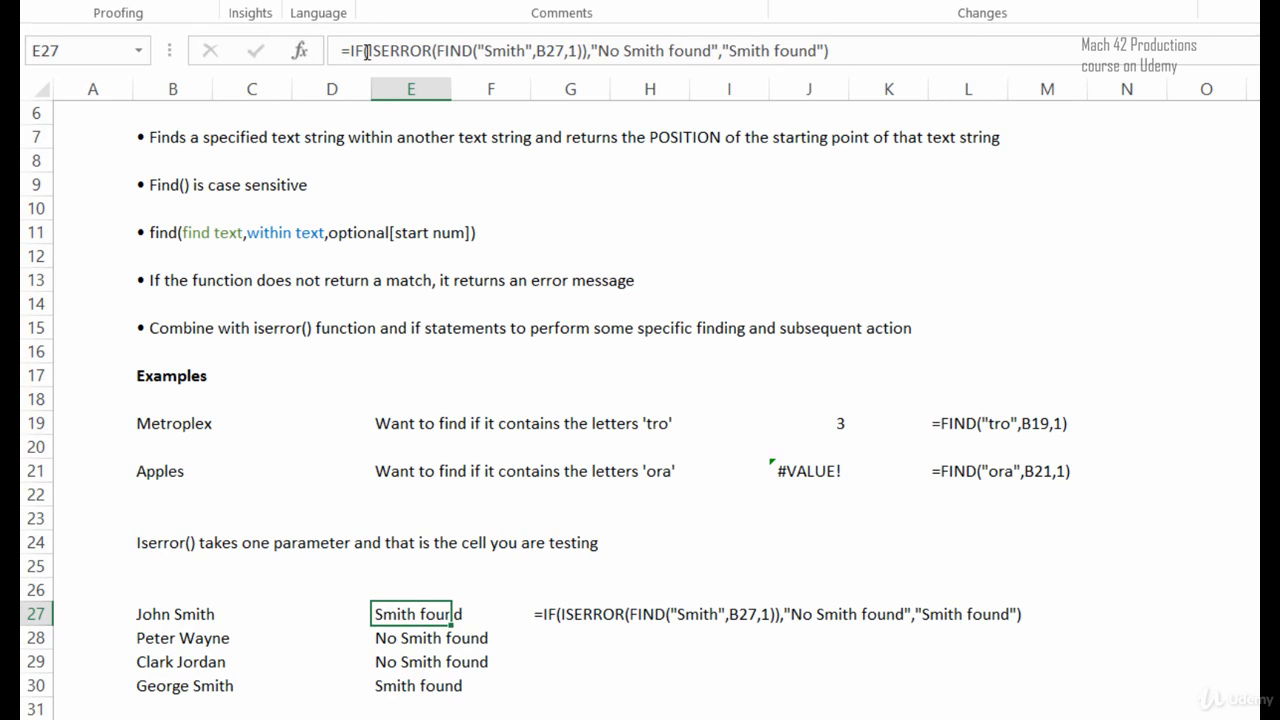
{"action": "left_click_drag", "start_coordinate": [367, 51], "coordinate": [586, 51]}
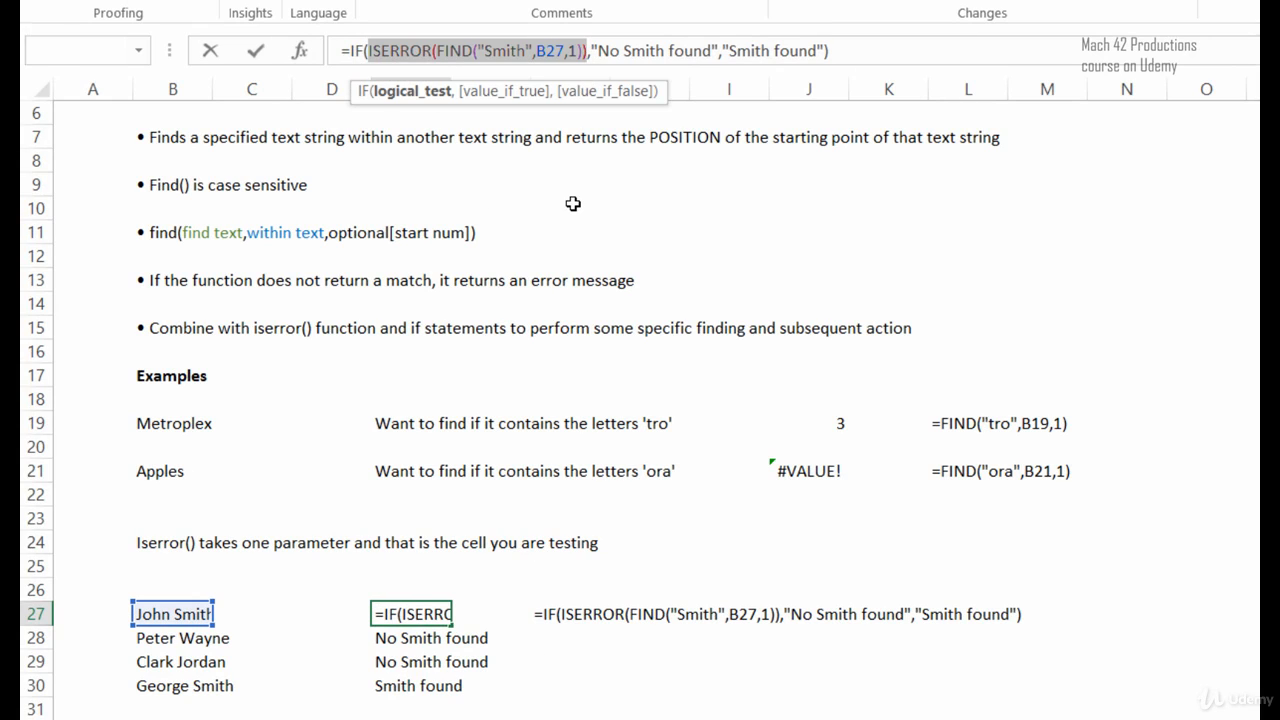
{"action": "left_click", "coordinate": [493, 51]}
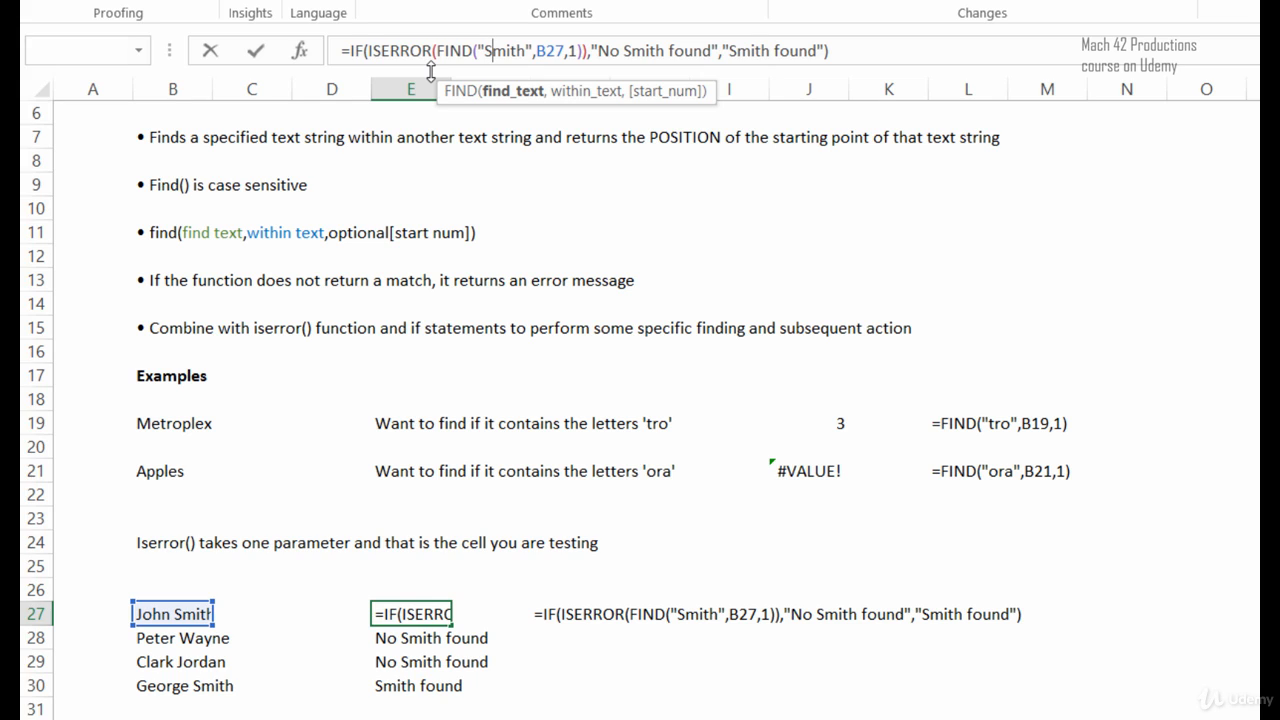
{"action": "left_click", "coordinate": [447, 50]}
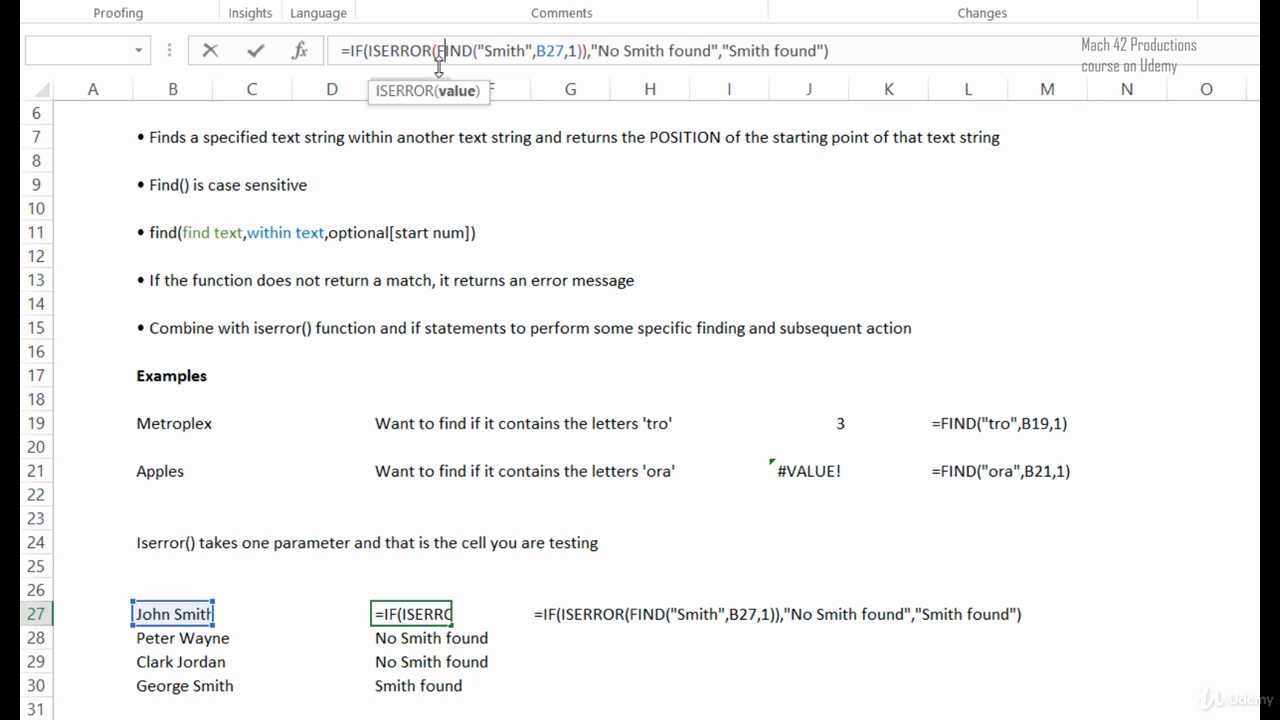
{"action": "left_click", "coordinate": [400, 52]}
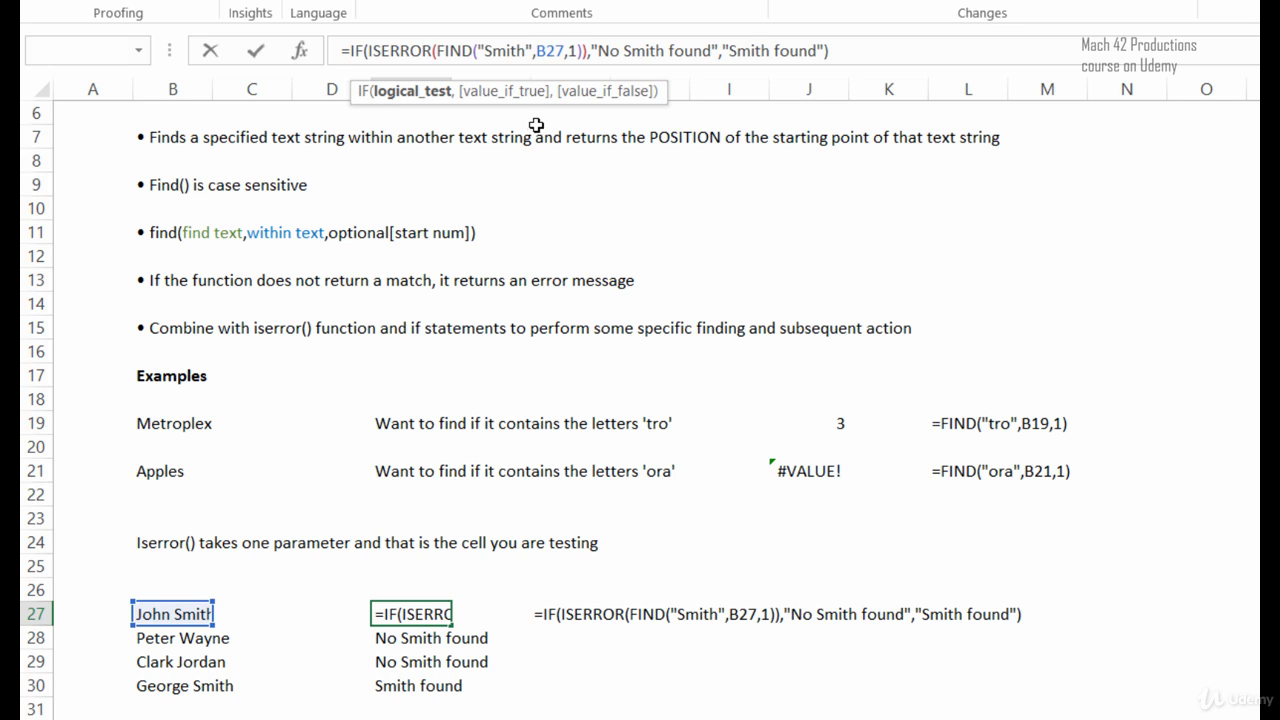
{"action": "left_click", "coordinate": [616, 52]}
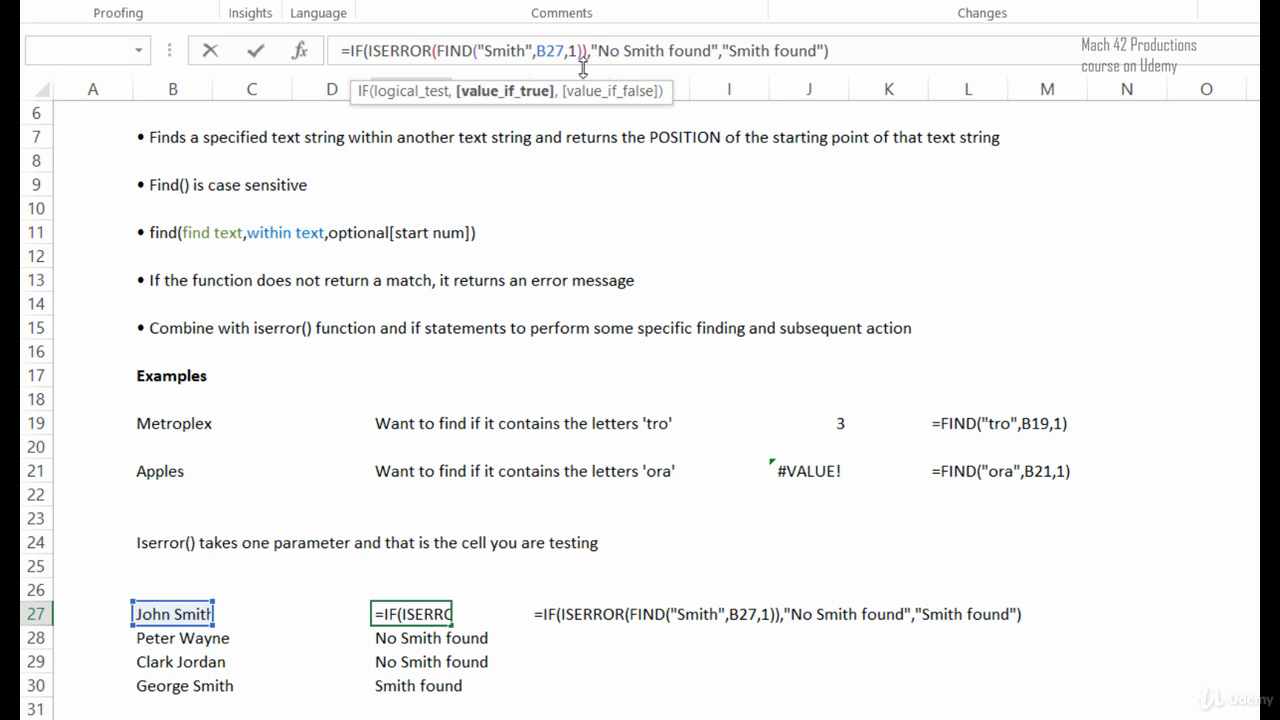
{"action": "left_click", "coordinate": [423, 52]}
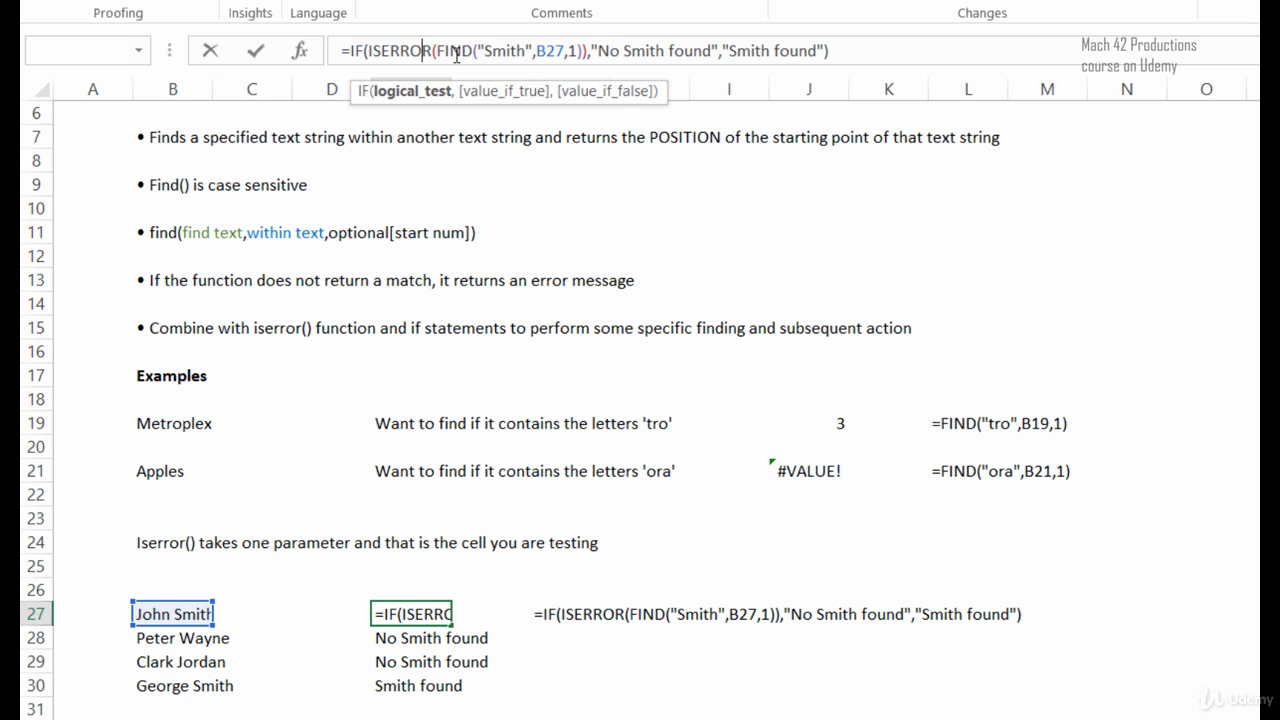
{"action": "left_click", "coordinate": [737, 52]}
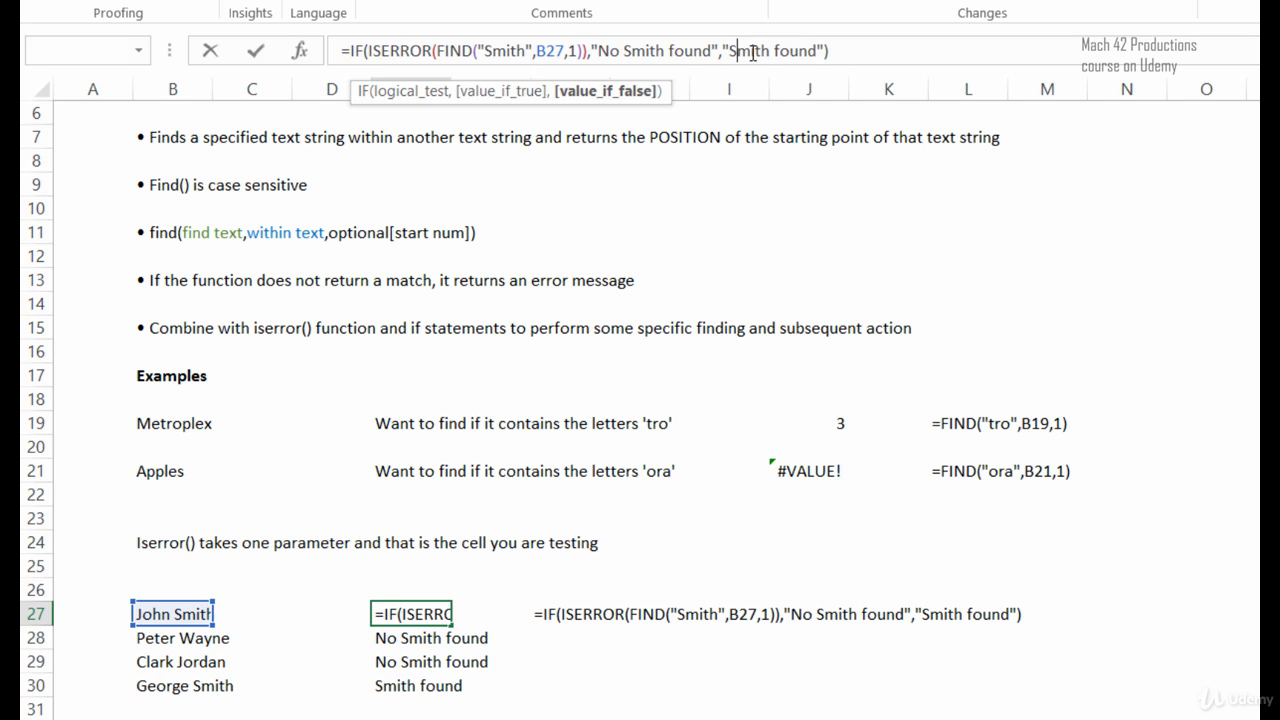
{"action": "key", "text": "ctrl+Return"}
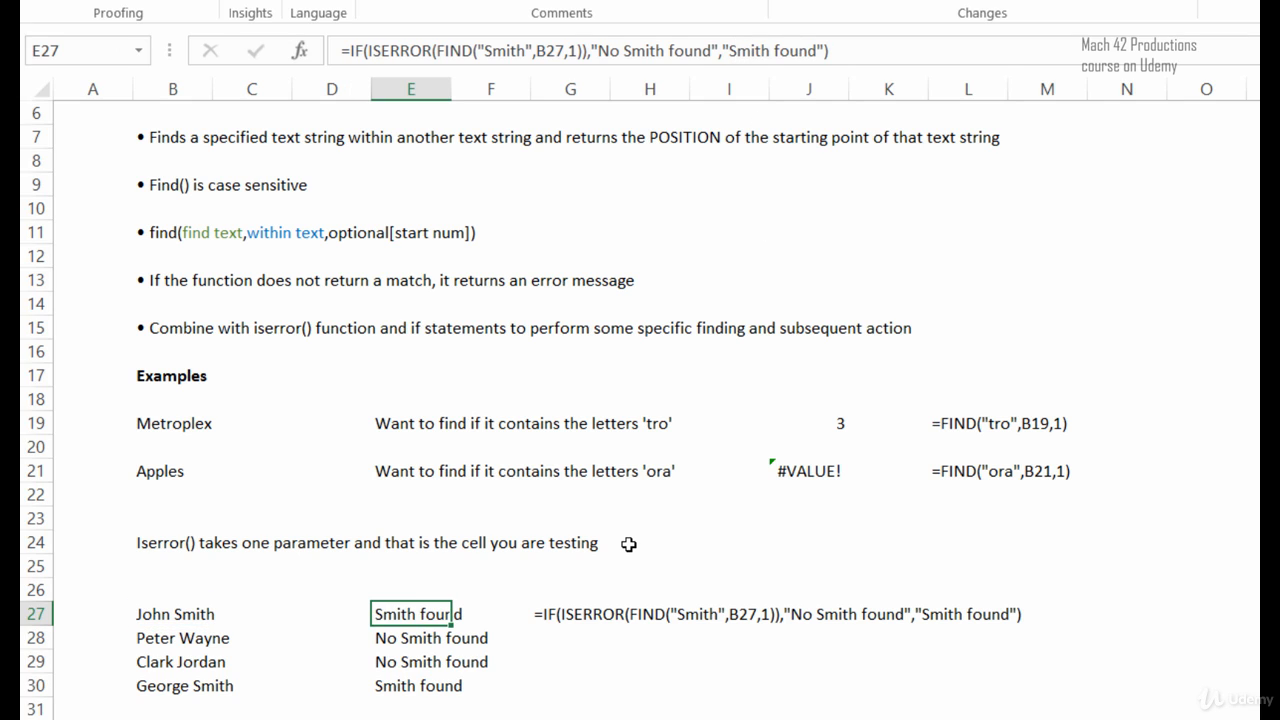
Compare the formula in E27 with the matching formulas in the cells beneath it, E28 and E29.
{"action": "left_click", "coordinate": [458, 705]}
{"action": "left_click", "coordinate": [410, 614]}
{"action": "key", "text": "Down"}
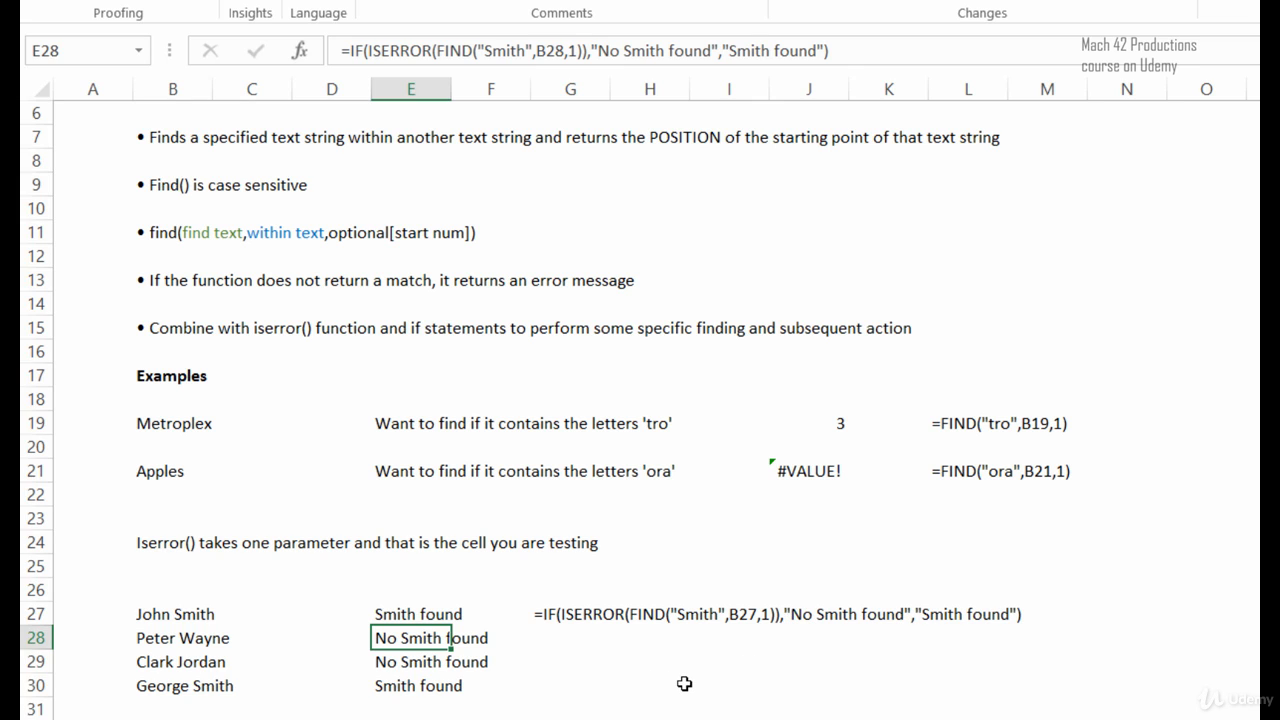
{"action": "key", "text": "Down"}
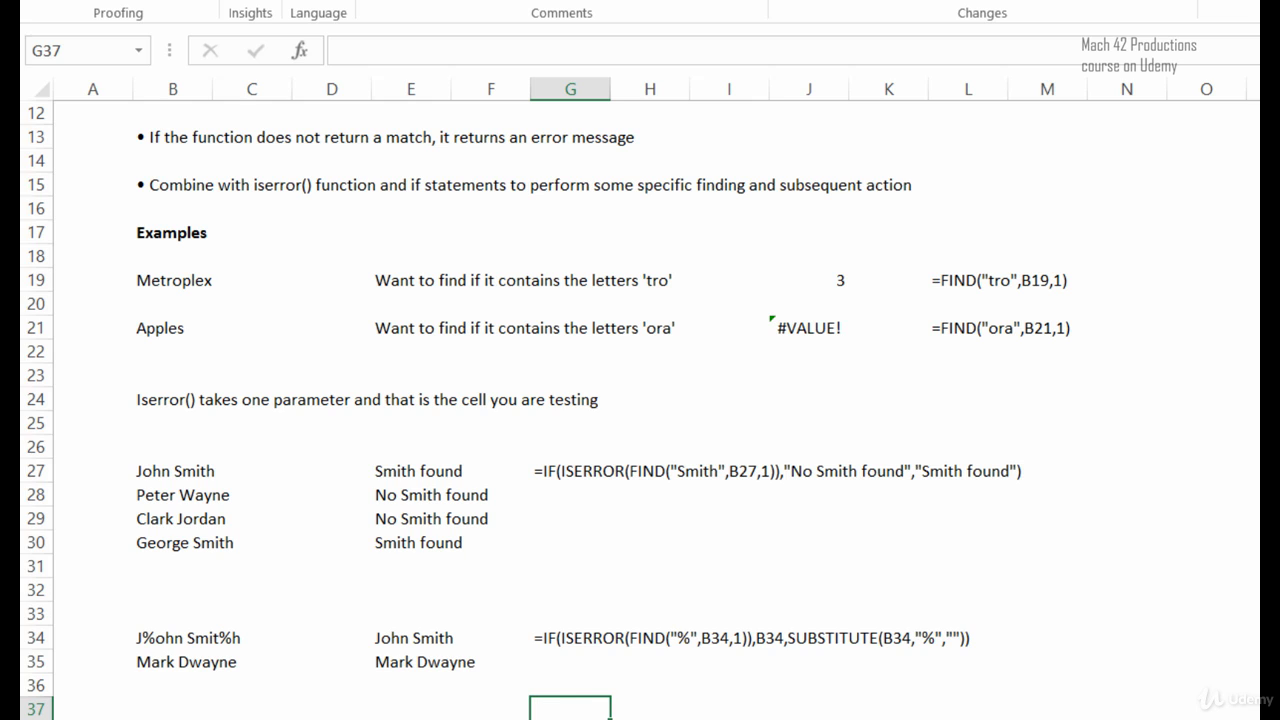
Examine the data-cleaning example in rows 34 and 35, including the source text containing % symbols in B34.
{"action": "left_click", "coordinate": [183, 643]}
{"action": "left_click", "coordinate": [183, 680]}
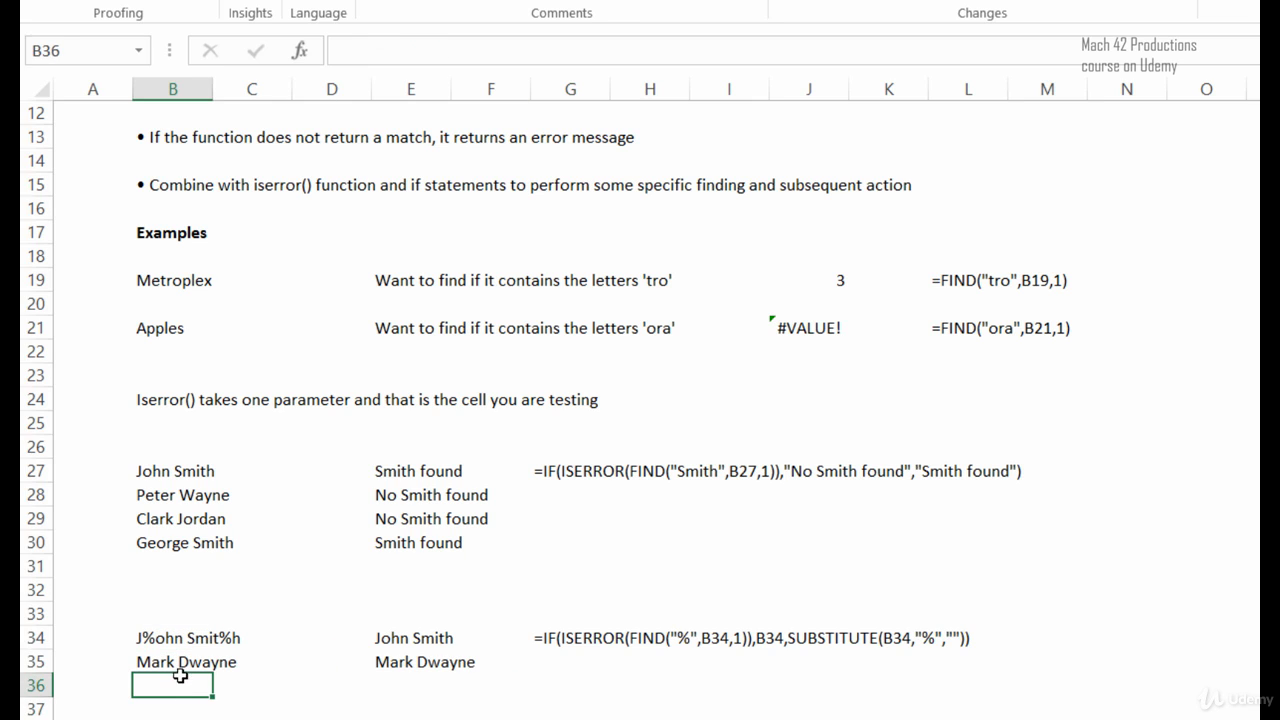
{"action": "left_click", "coordinate": [177, 641]}
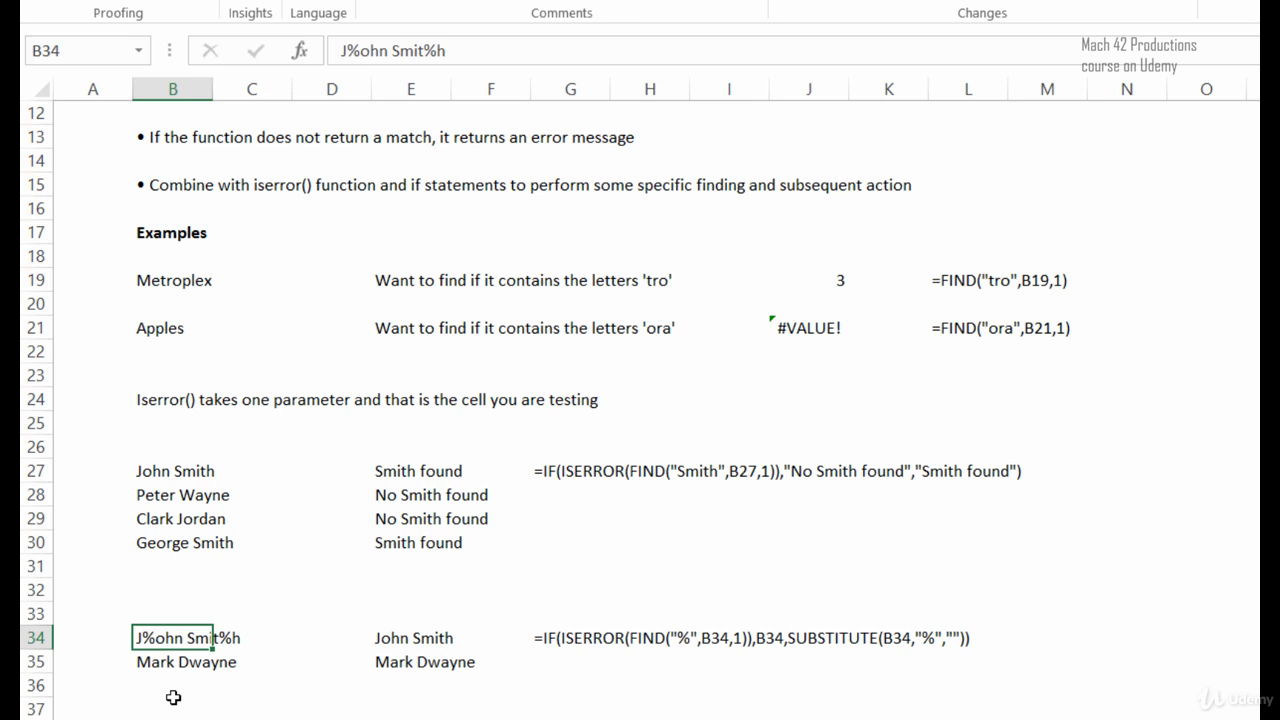
{"action": "left_click", "coordinate": [577, 676]}
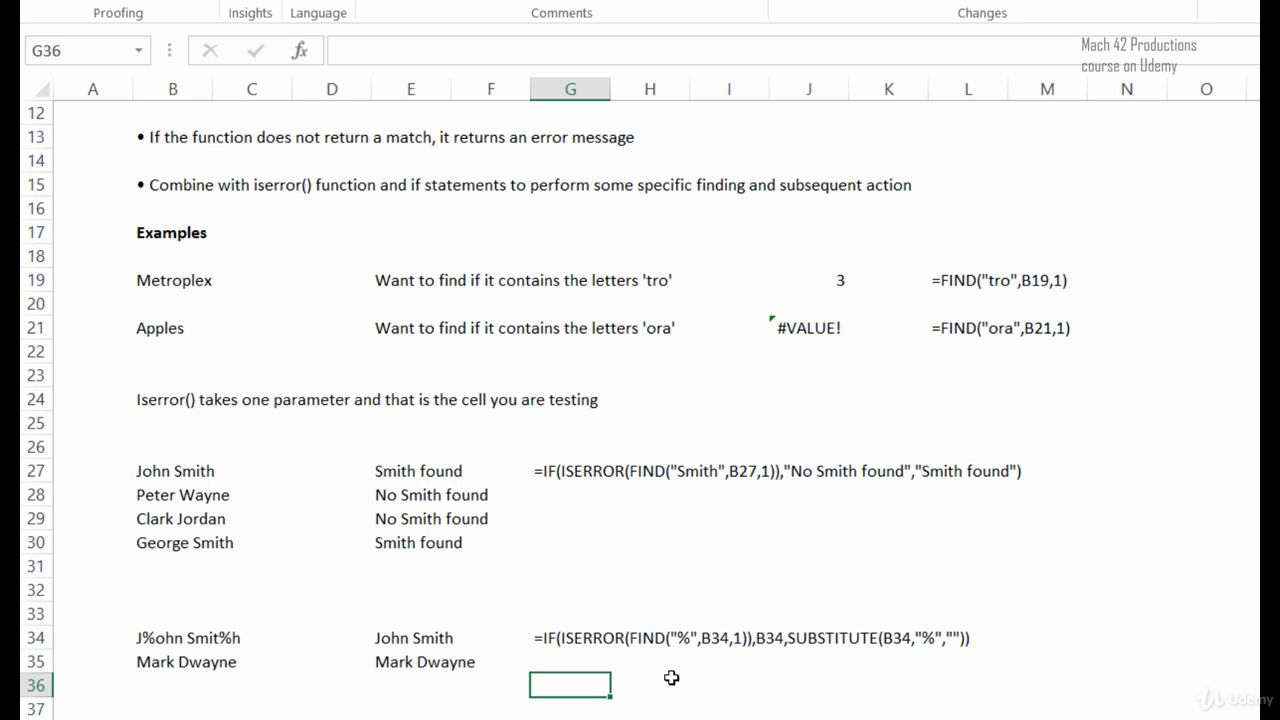
Inspect the text, old_text and new_text arguments of SUBSTITUTE in E34's formula, leaving the formula as it is.
{"action": "left_click", "coordinate": [408, 640]}
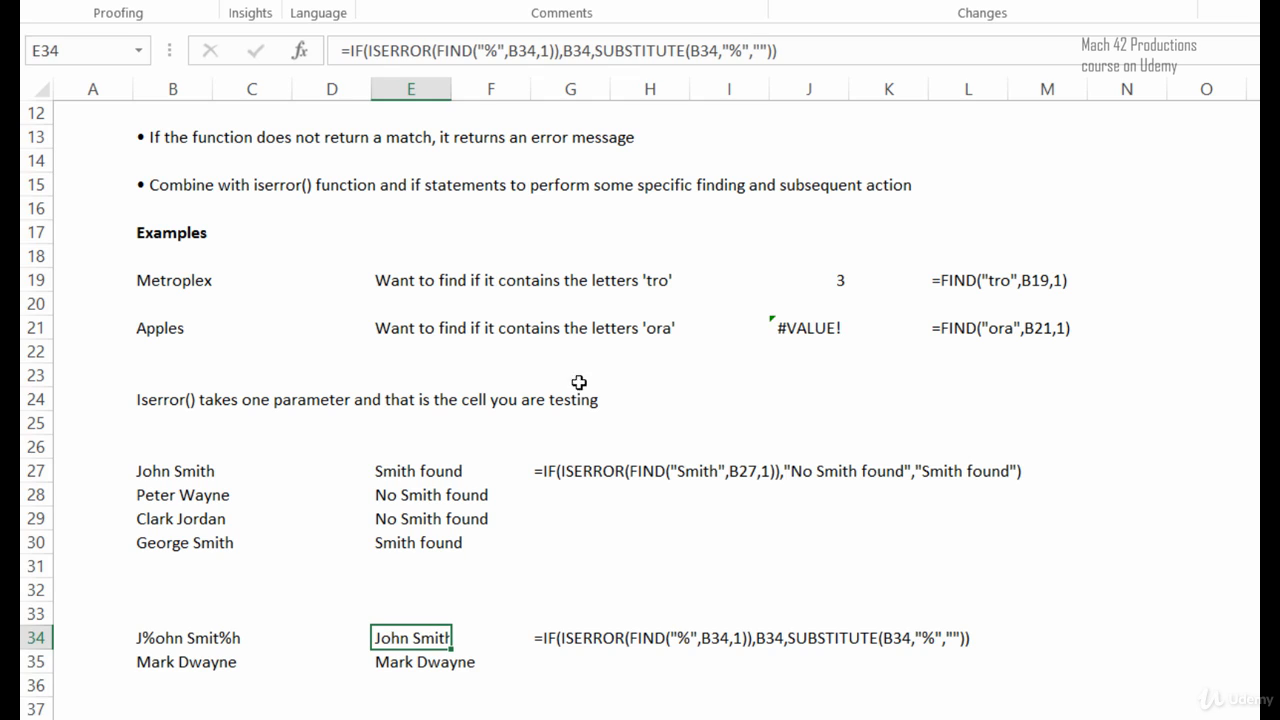
{"action": "left_click", "coordinate": [637, 51]}
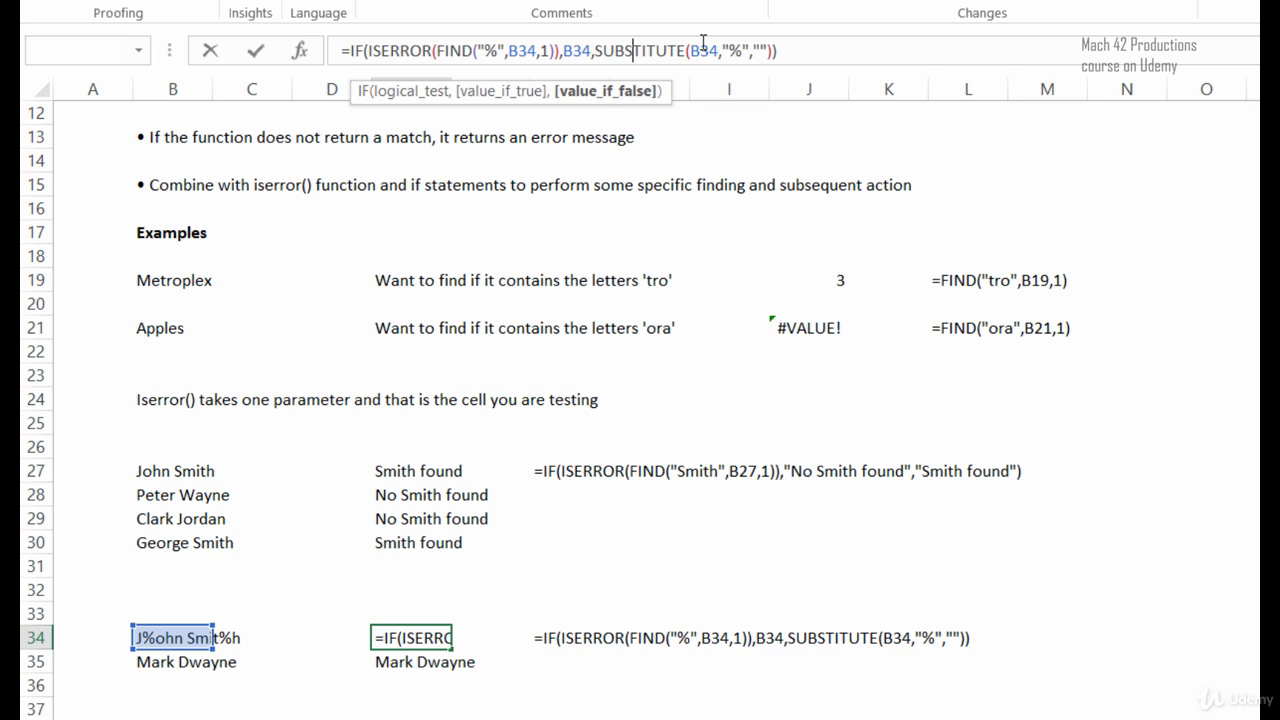
{"action": "left_click", "coordinate": [708, 50]}
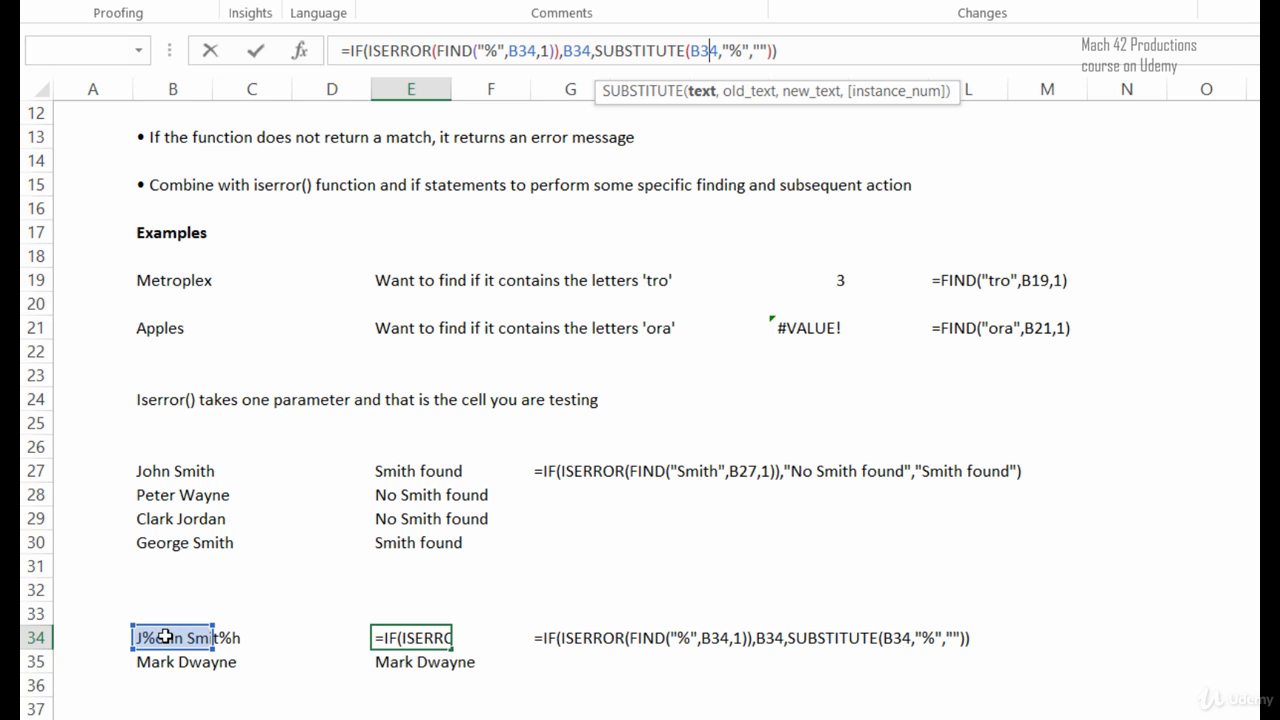
{"action": "left_click", "coordinate": [745, 91]}
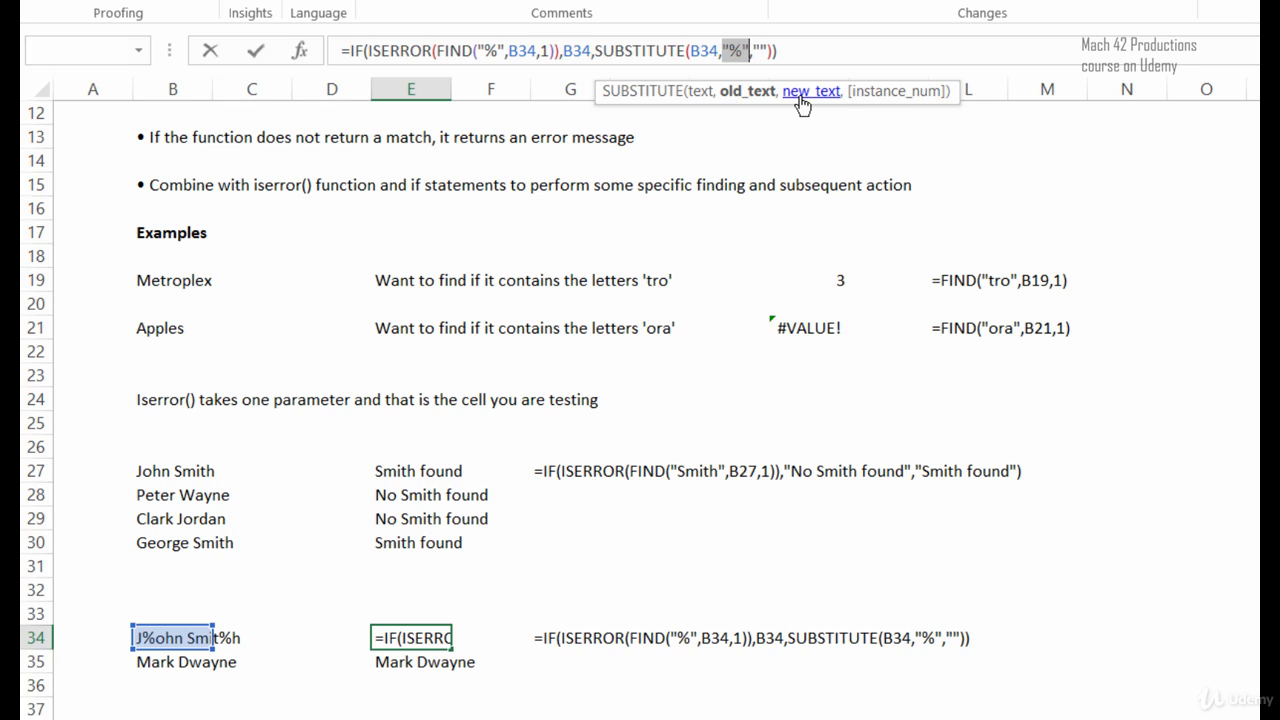
{"action": "left_click", "coordinate": [805, 99]}
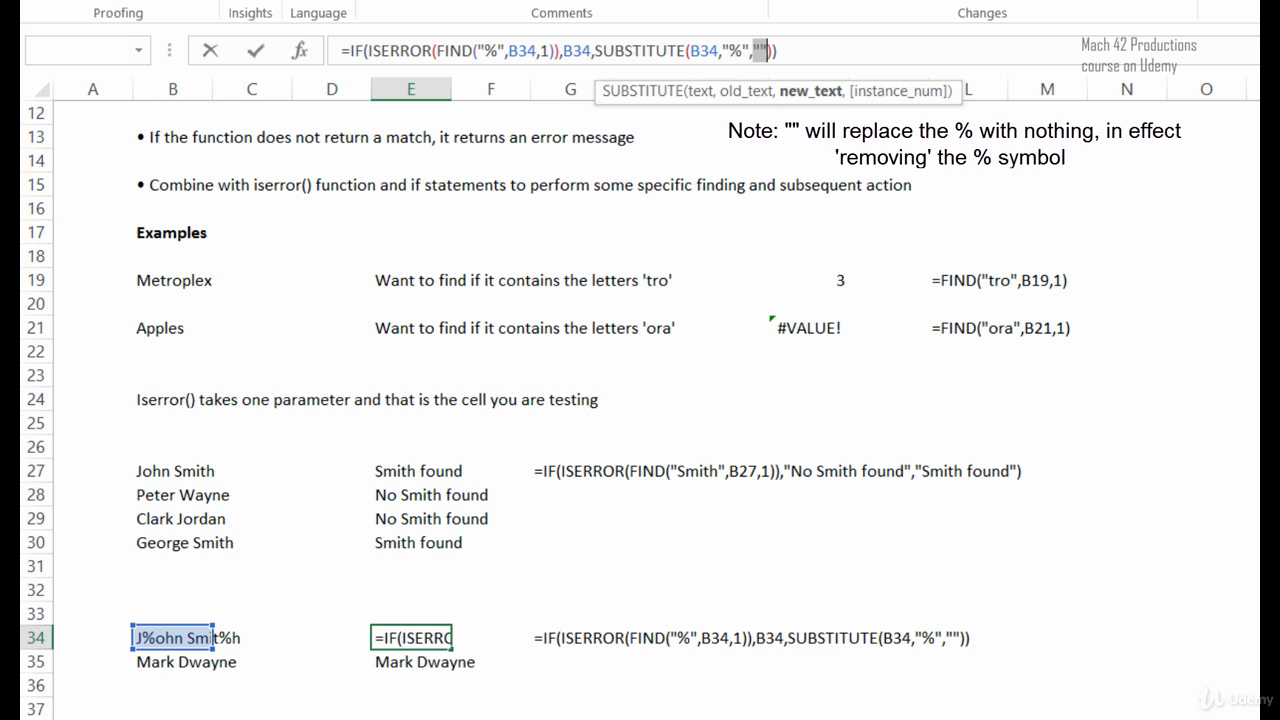
{"action": "key", "text": "ctrl+Return"}
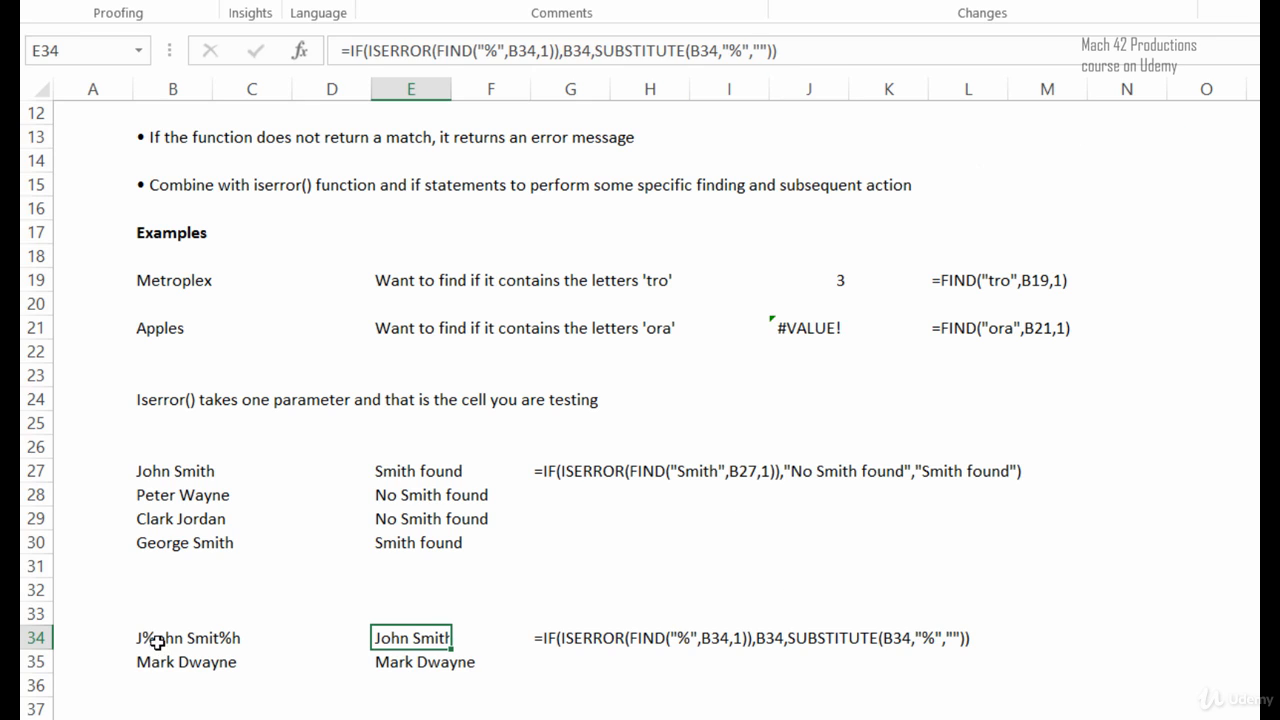
{"action": "left_click", "coordinate": [540, 706]}
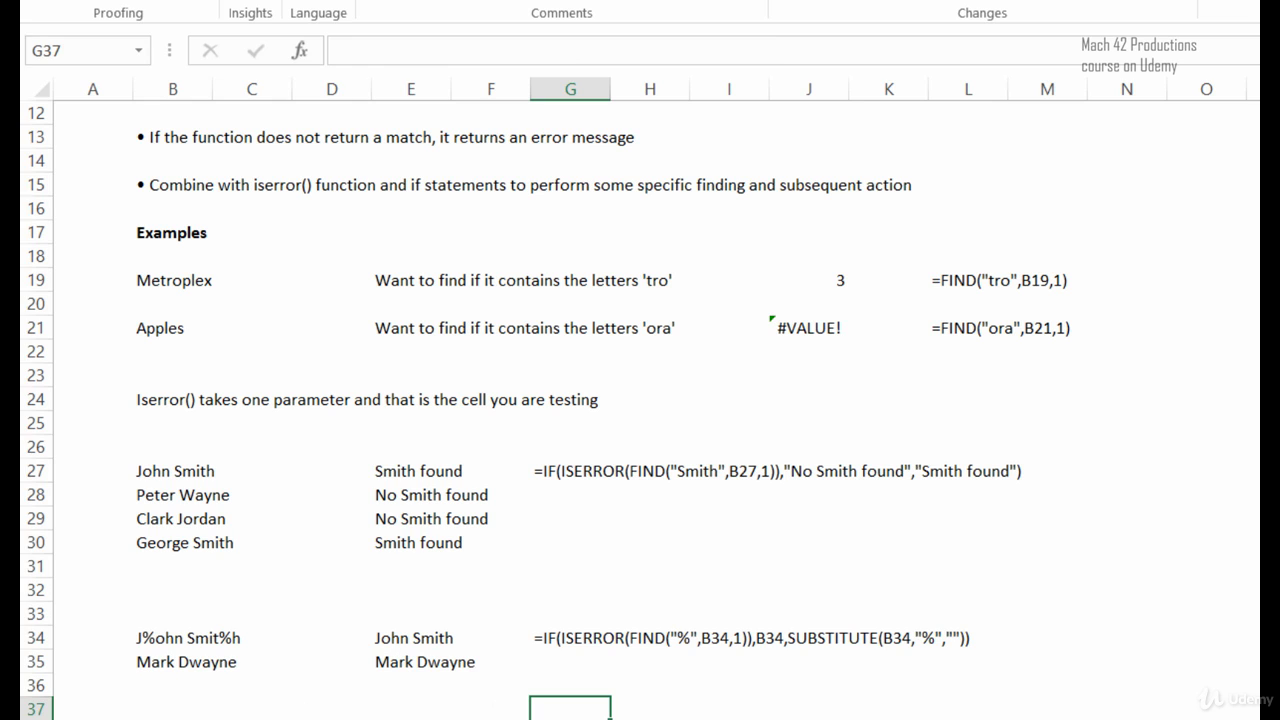
Compare the source name in B35 with the formula in E35, and view the Conclusion section in rows 42 to 44.
{"action": "left_click", "coordinate": [389, 662]}
{"action": "left_click", "coordinate": [188, 664]}
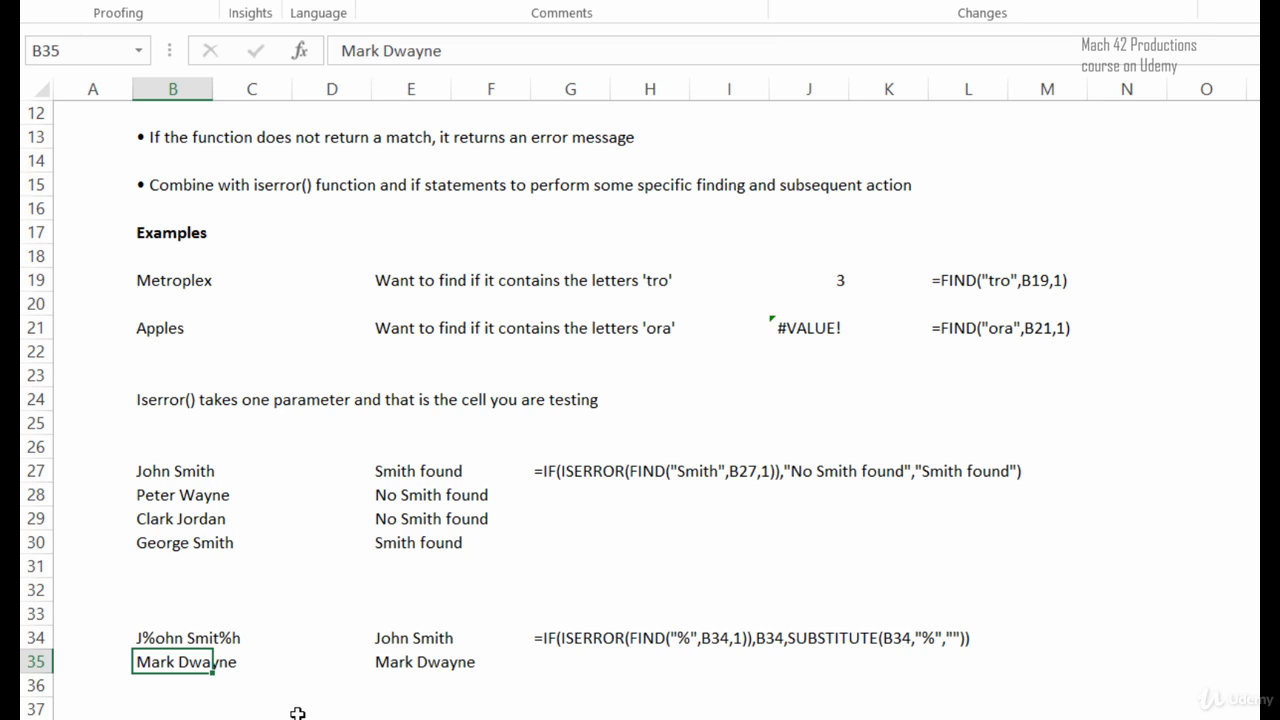
{"action": "left_click", "coordinate": [392, 666]}
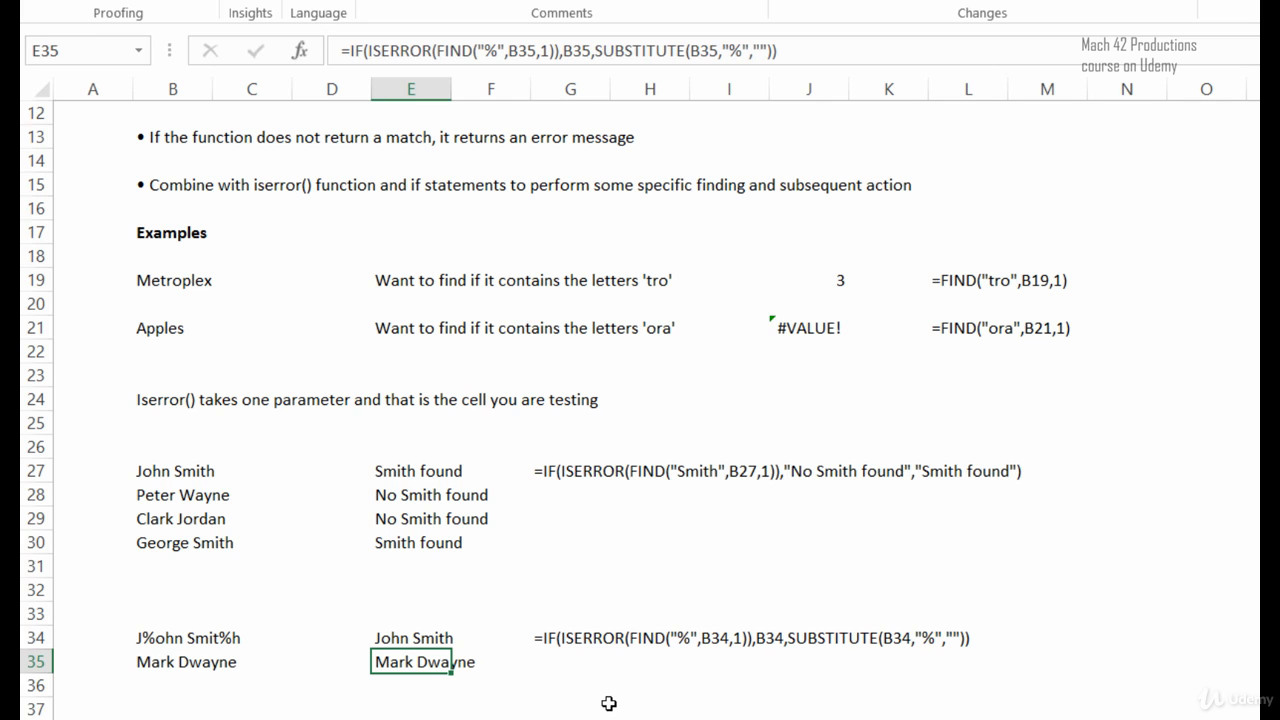
{"action": "scroll", "coordinate": [605, 703], "scroll_direction": "down", "scroll_amount": 2}
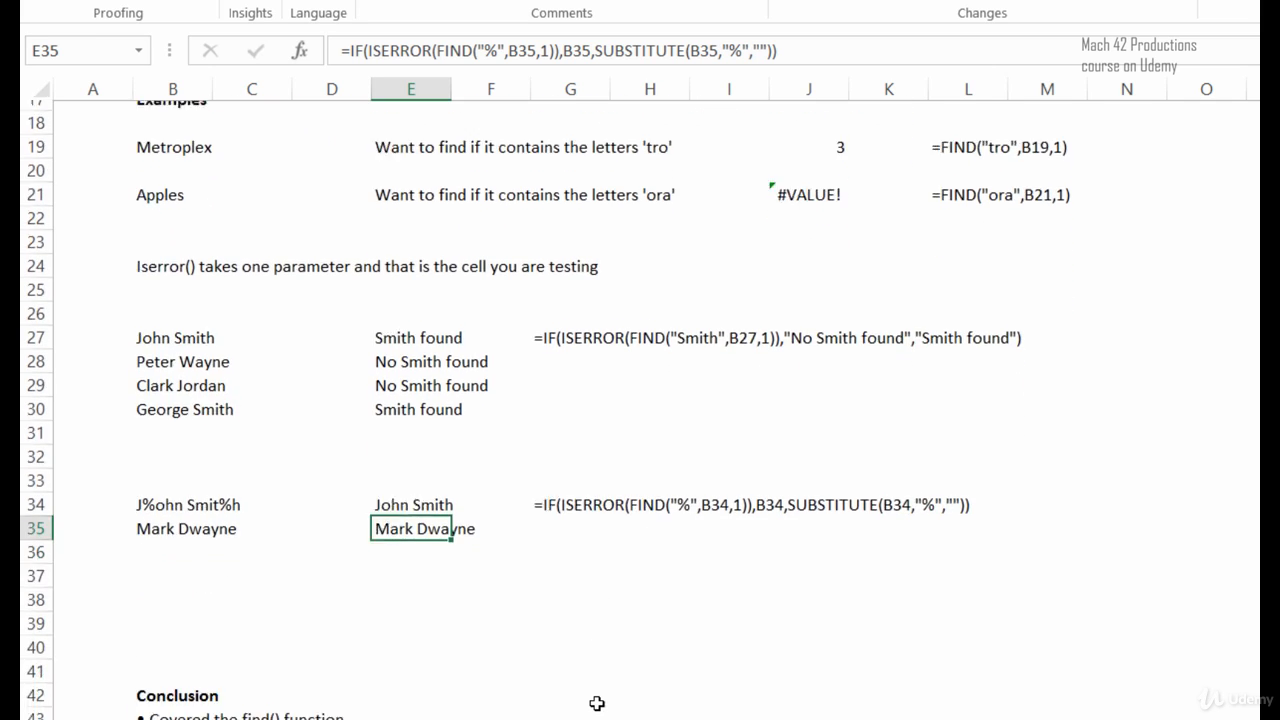
{"action": "scroll", "coordinate": [597, 703], "scroll_direction": "down", "scroll_amount": 3}
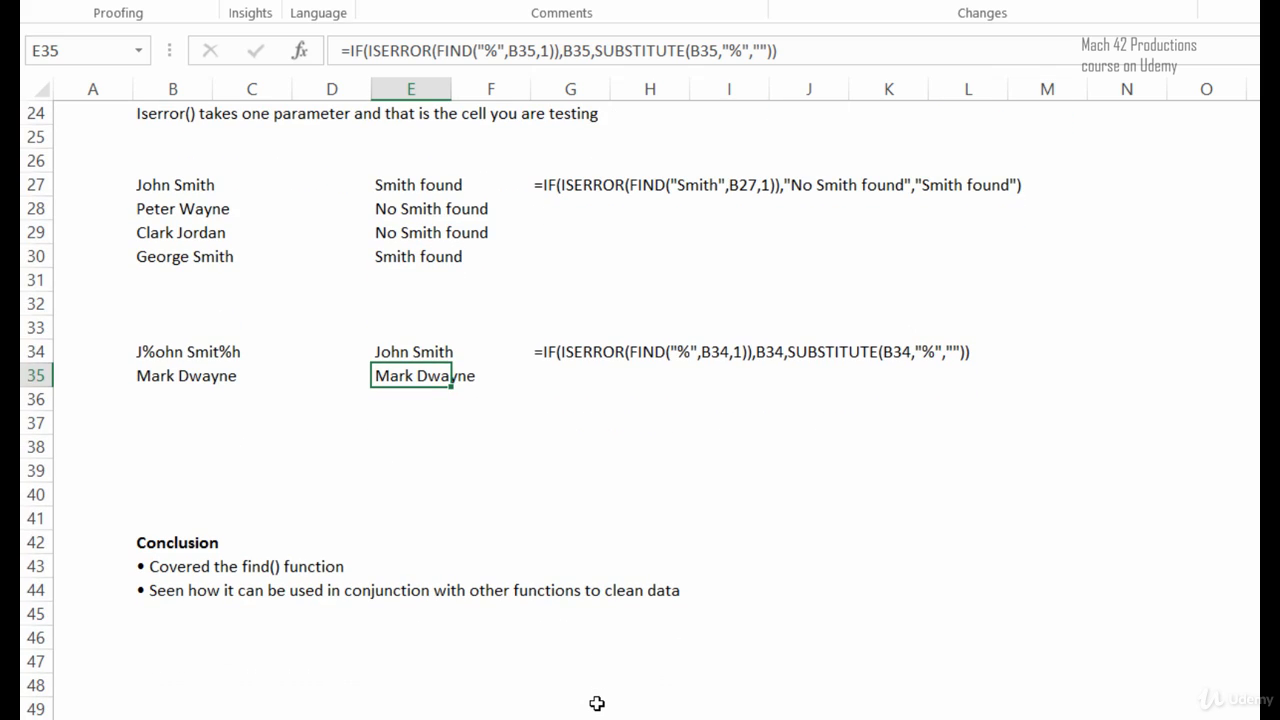